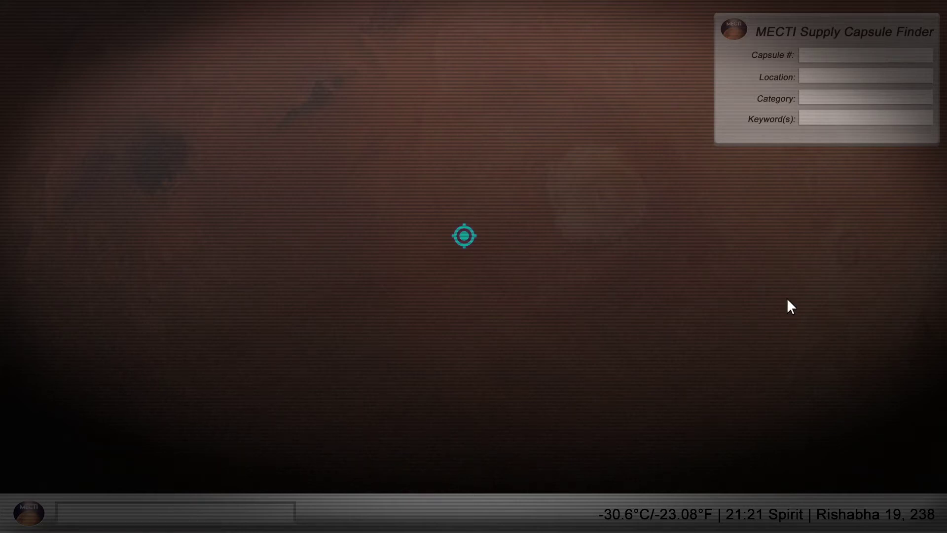
# Focus the Capsule # field to enter capsule numbers 216, 401 and 372
pyautogui.click(905, 54)
pyautogui.write('216, 401, 372')
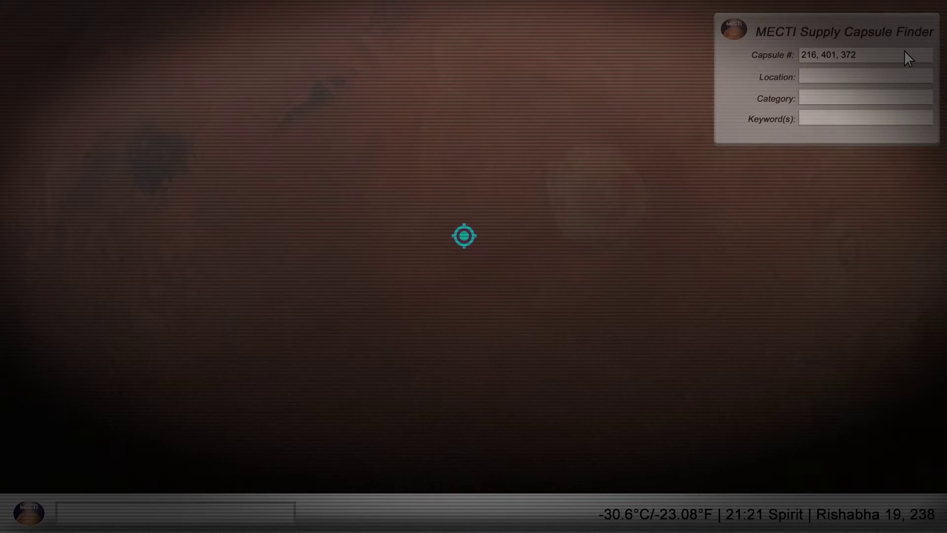